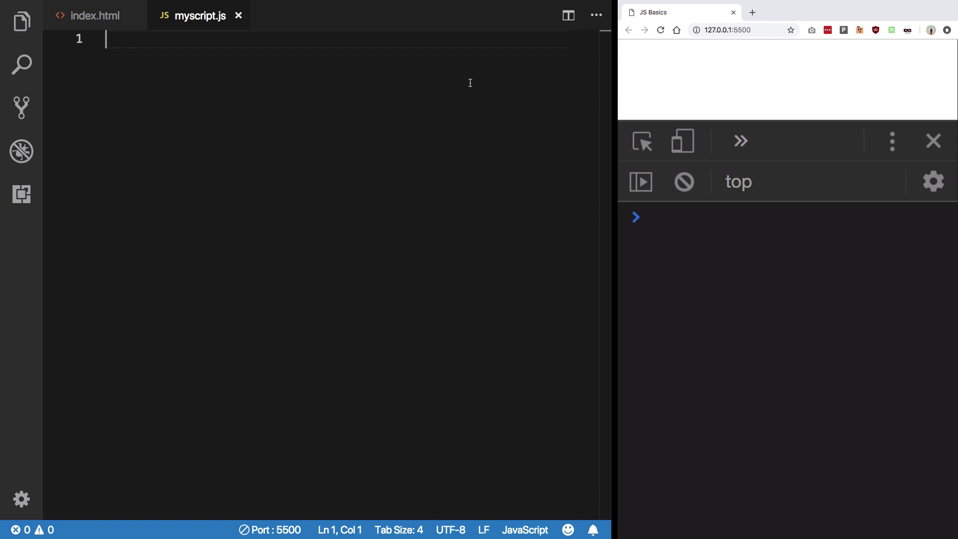
pyautogui.write('le')
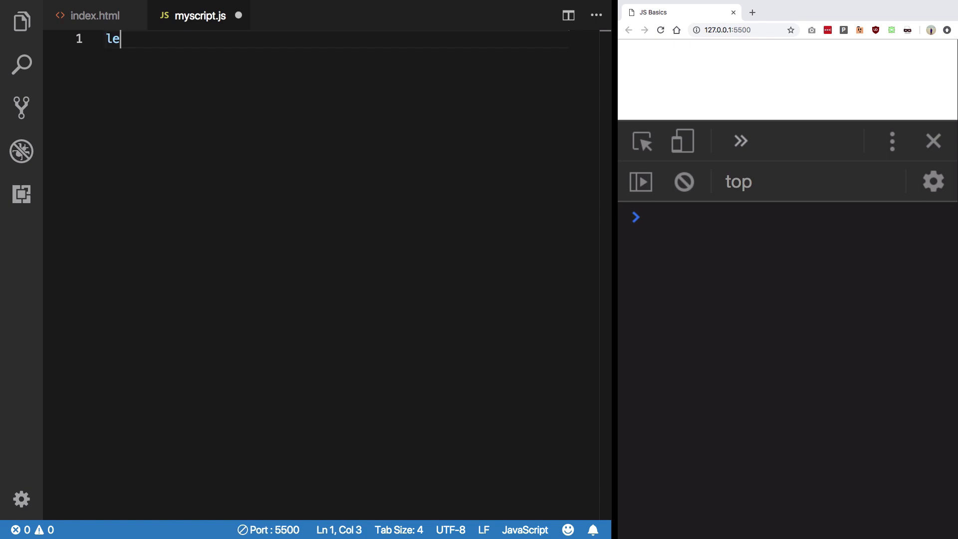
pyautogui.write('t array1 = [1,')
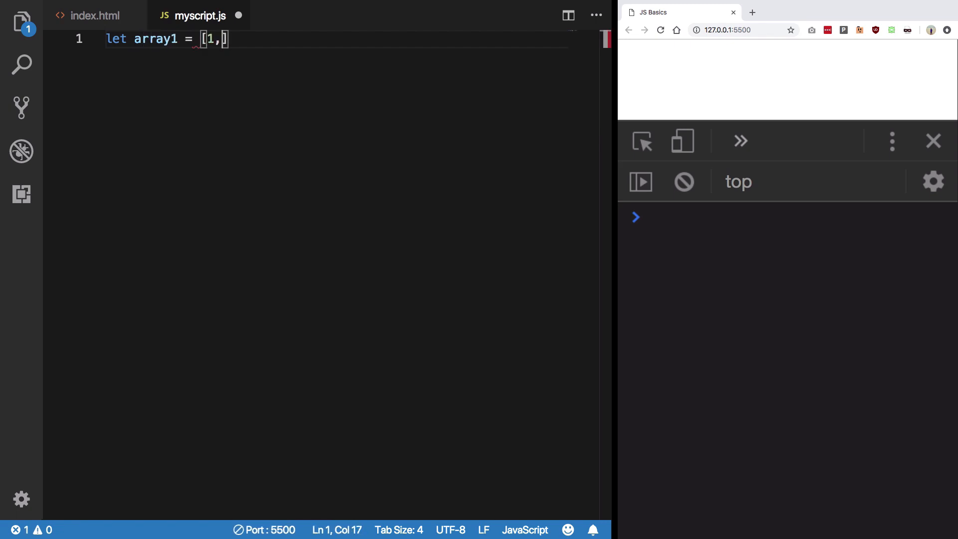
pyautogui.write('2,3,4,5,6]')
# Step: Declare let array1 = [1,2,3,4,5,6] and let array2 = array1.map() with blank lines below
pyautogui.press('Return')
pyautogui.press('Return')
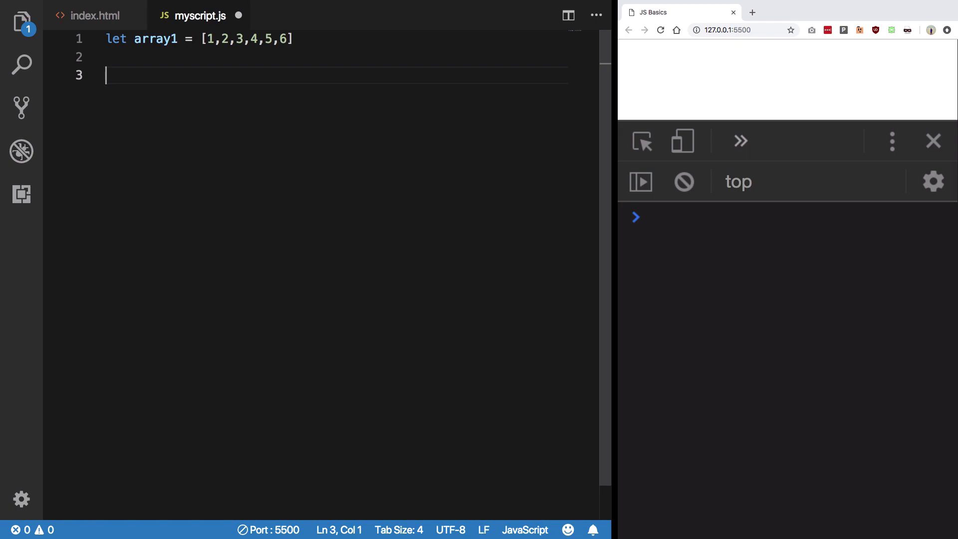
pyautogui.write('let ar')
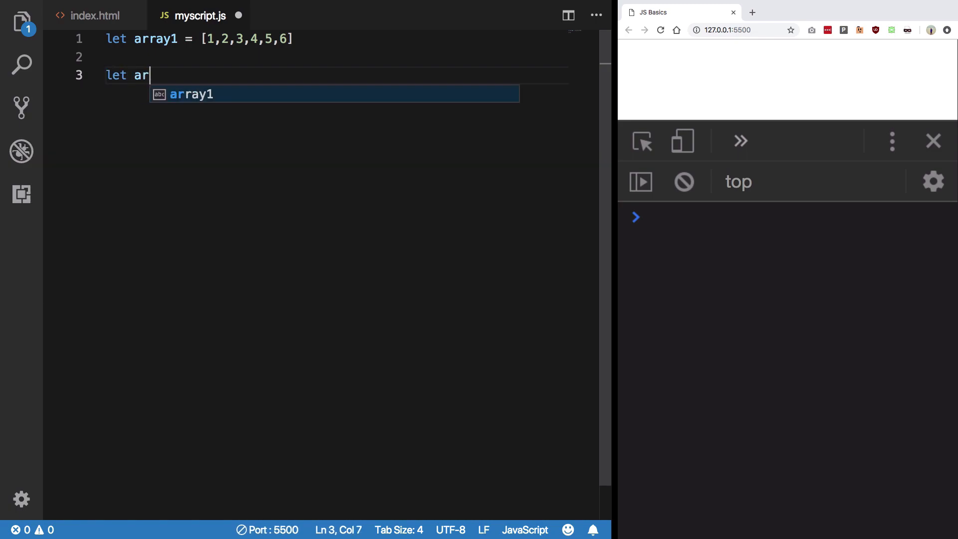
pyautogui.write('ray2 =')
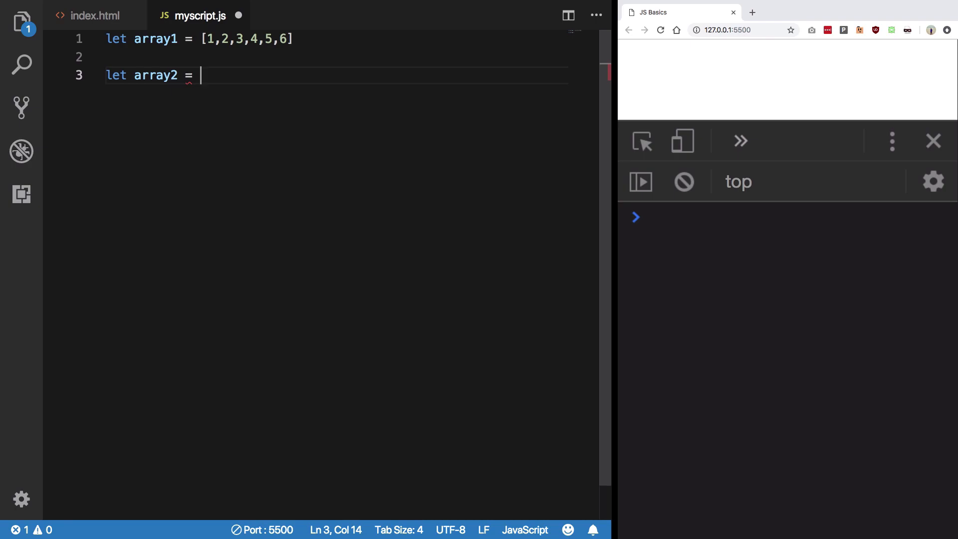
pyautogui.write('arra')
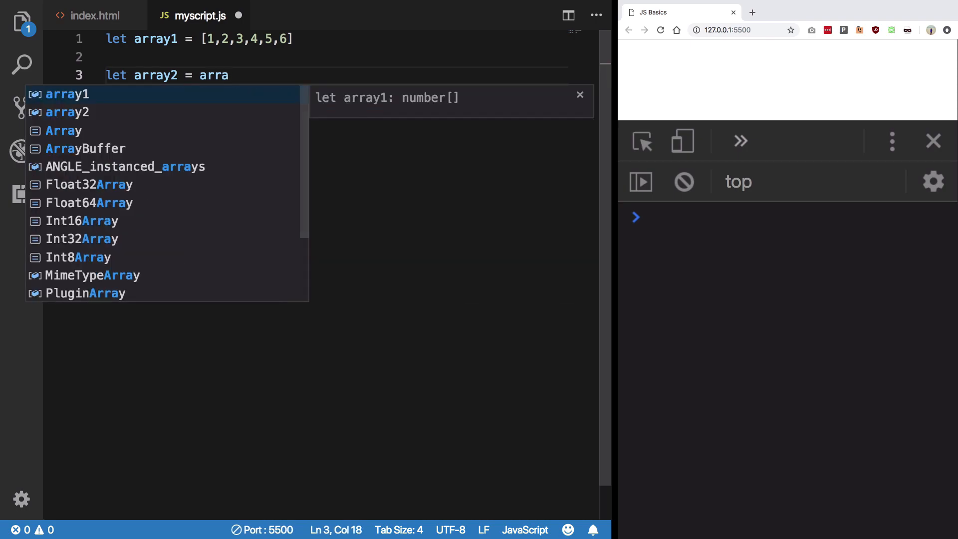
pyautogui.write('y1.map')
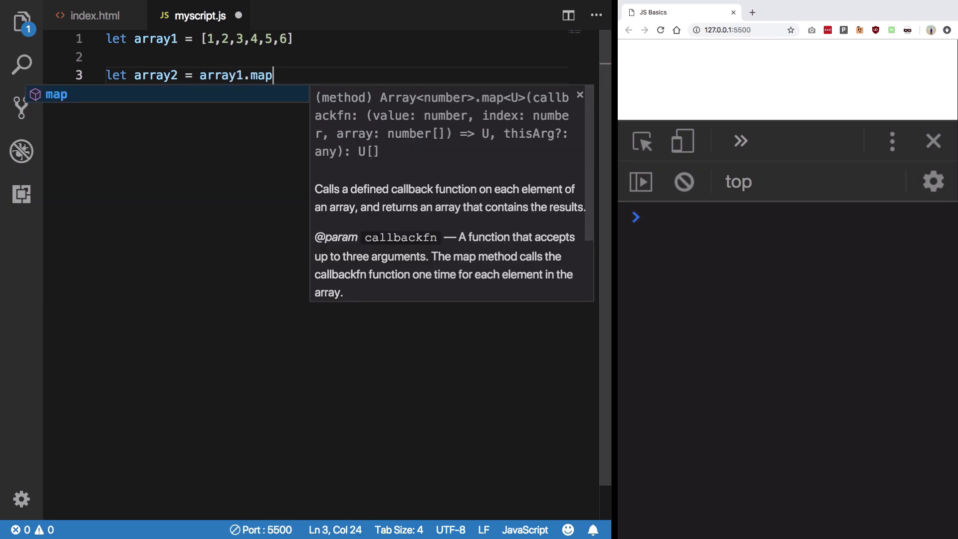
pyautogui.write('(')
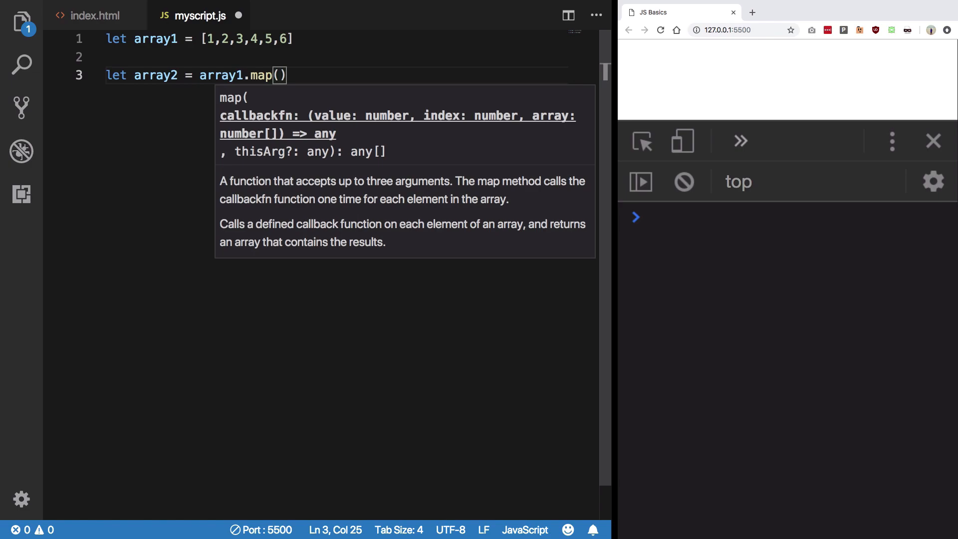
pyautogui.press('Up')
pyautogui.press('Down')
pyautogui.press('End')
pyautogui.press('Return')
pyautogui.press('Return')
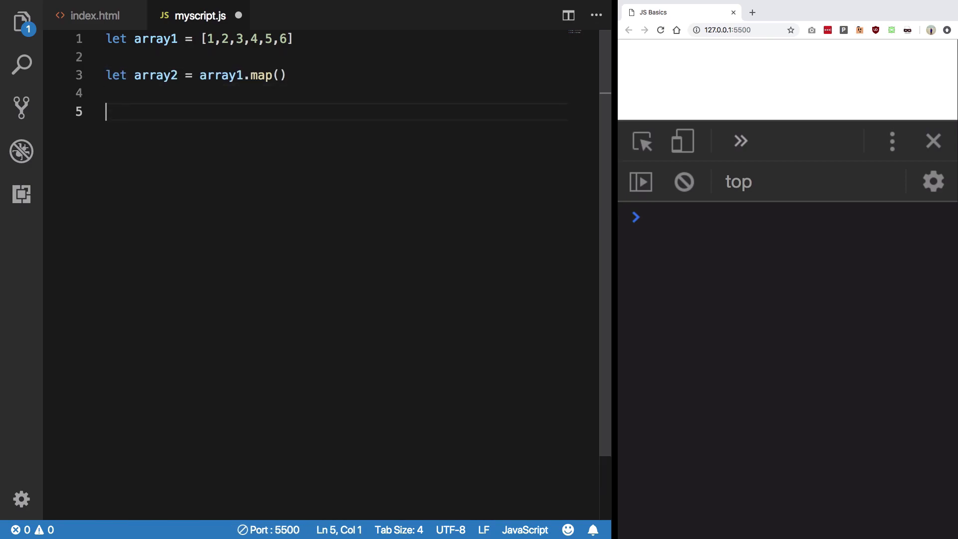
pyautogui.press('Return')
pyautogui.write('// ..')
# Step: Write an empty function myFunction() {} and an equivalent let myFunction = () => {} below the comment
pyautogui.press('Return')
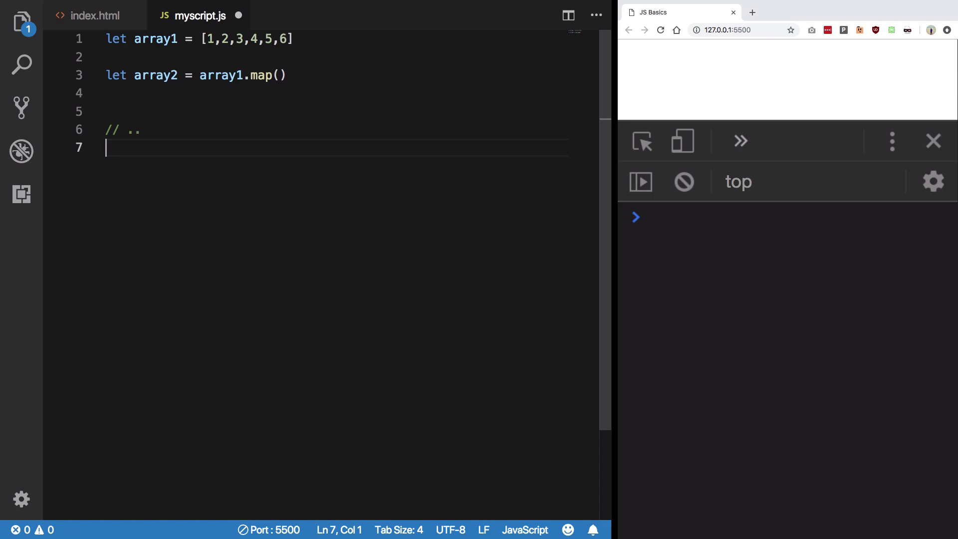
pyautogui.write('functio')
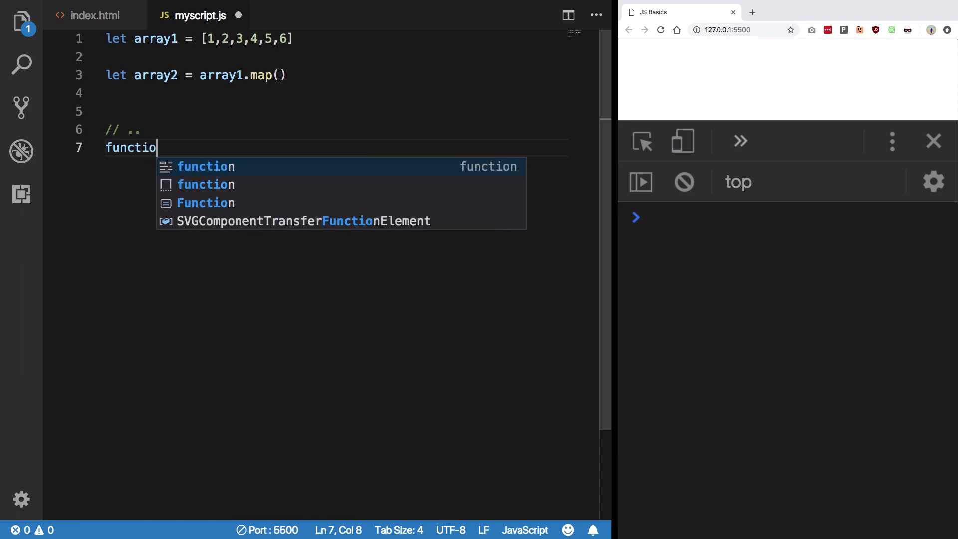
pyautogui.write('n myF')
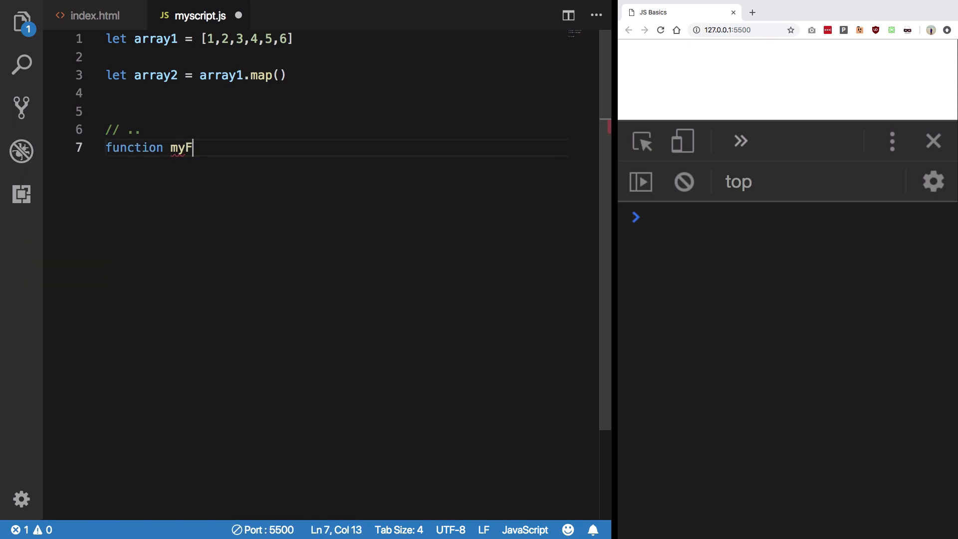
pyautogui.write('unction() {')
pyautogui.press('Return')
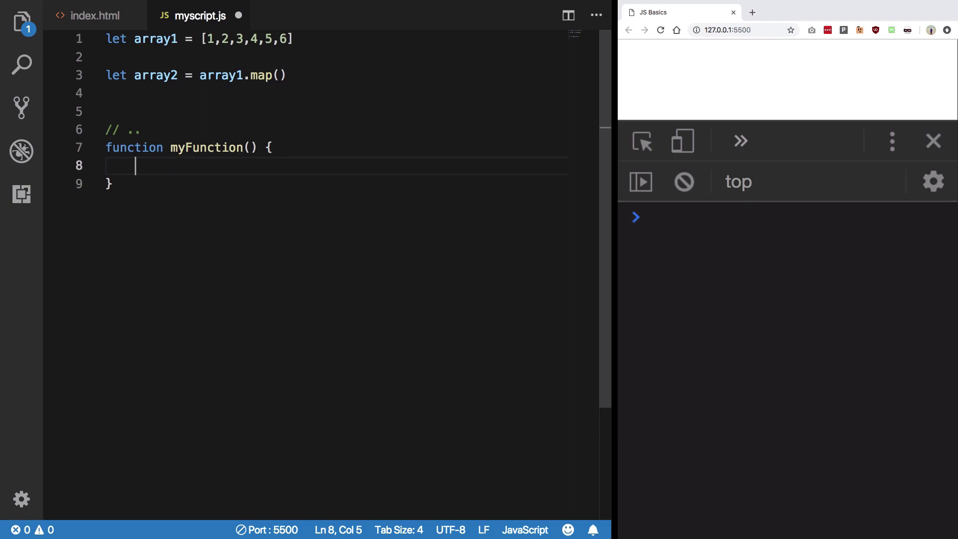
pyautogui.press('Down')
pyautogui.press('Down')
pyautogui.press('Return')
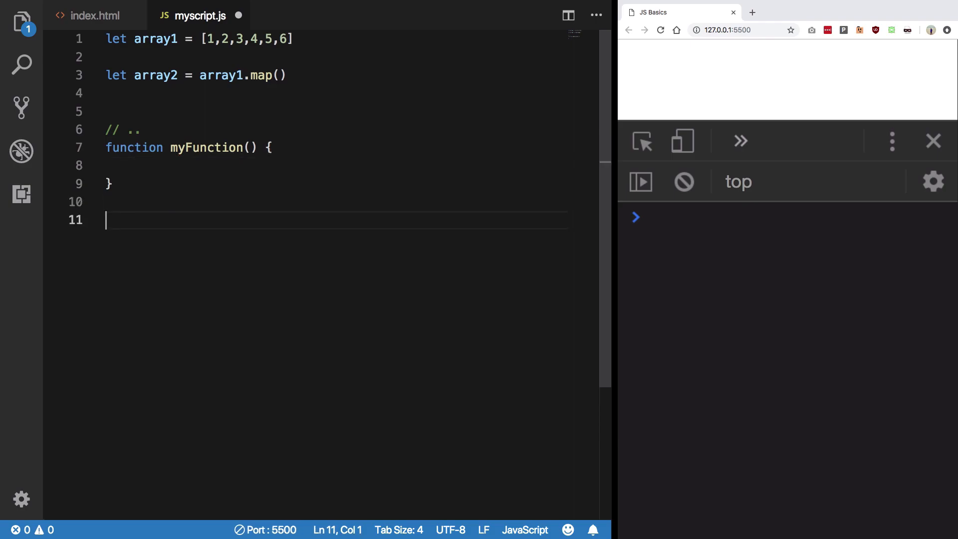
pyautogui.write(';et')
pyautogui.press('BackSpace')
pyautogui.press('BackSpace')
pyautogui.press('BackSpace')
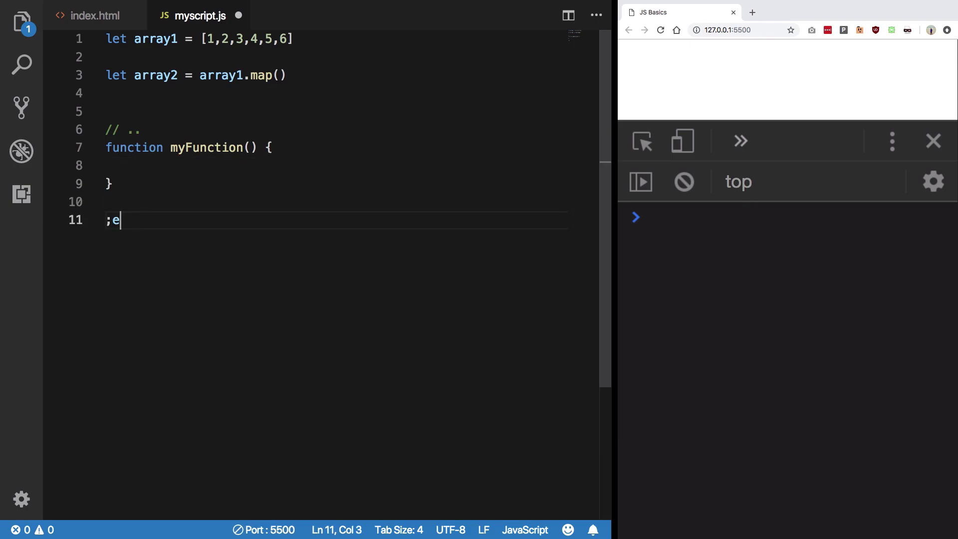
pyautogui.write('let myFunction = ')
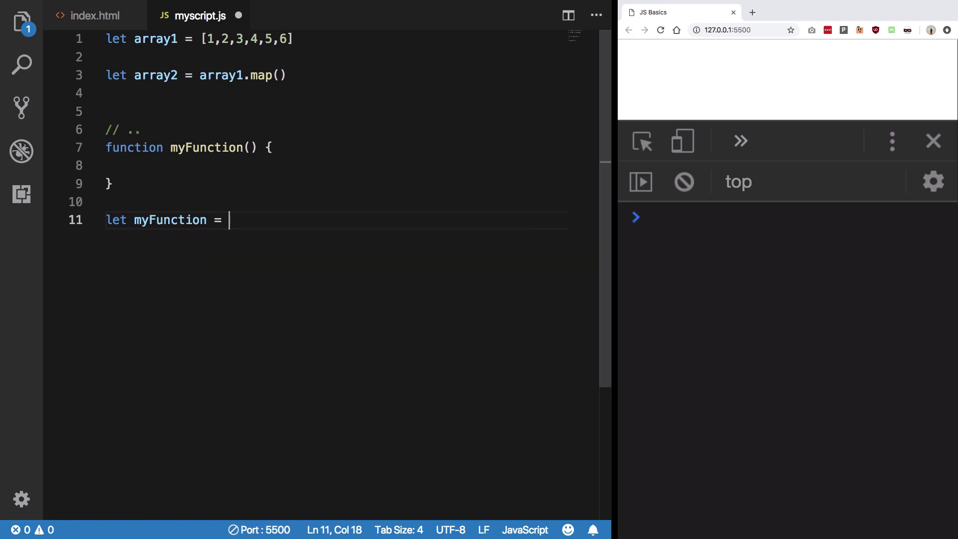
pyautogui.write('() =')
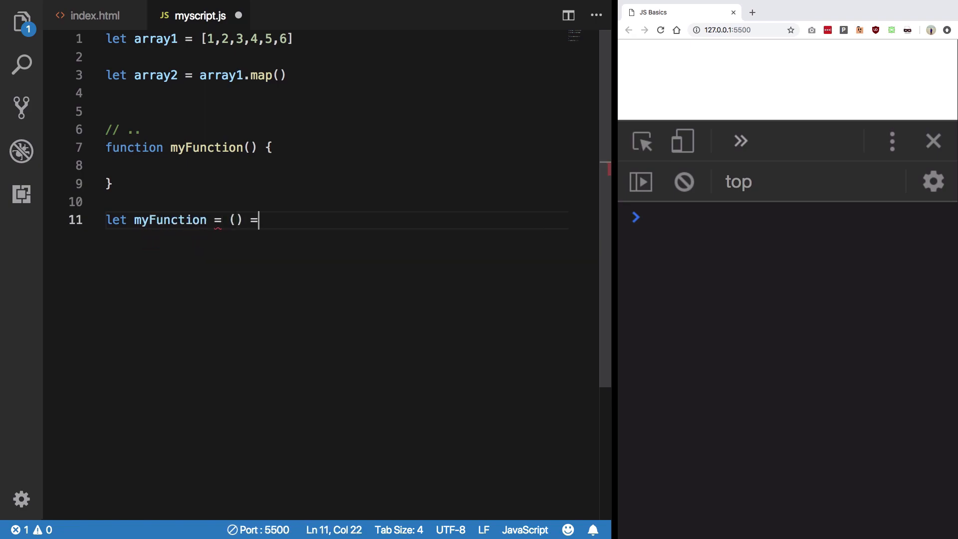
pyautogui.write('> {')
pyautogui.press('Return')
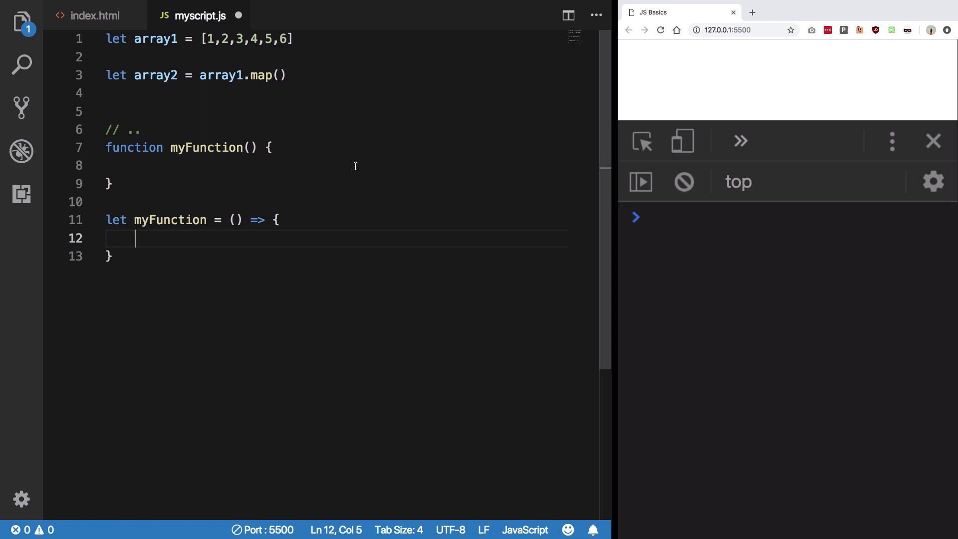
# Step: Highlight the arrow function's declaration, parameter parentheses, arrow and body in turn
pyautogui.moveTo(223, 219); pyautogui.dragTo(106, 220)
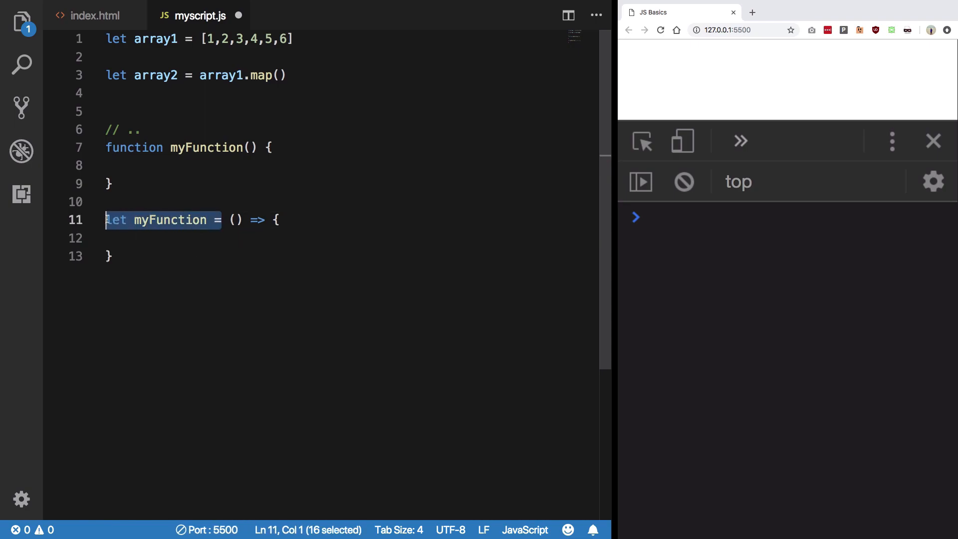
pyautogui.moveTo(230, 219); pyautogui.dragTo(238, 255)
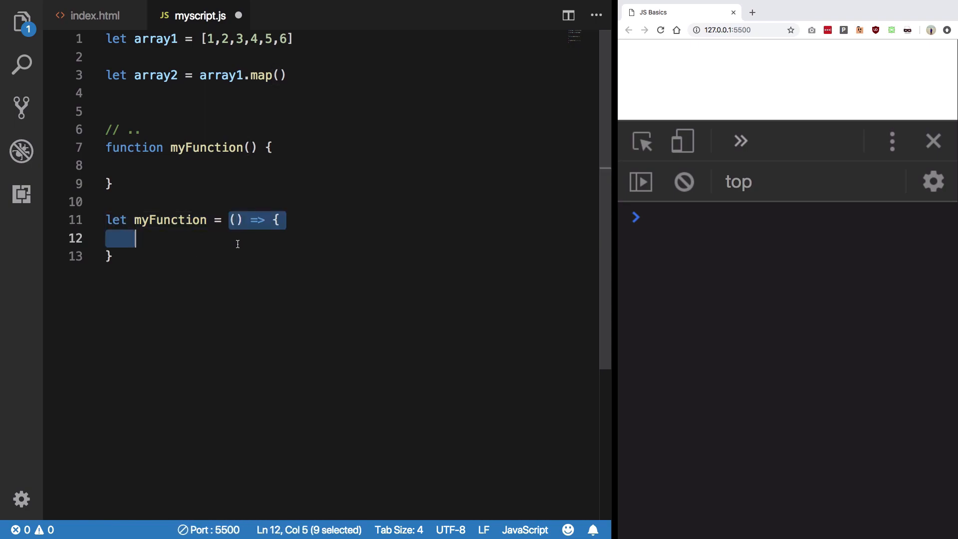
pyautogui.click(237, 255)
pyautogui.moveTo(233, 219); pyautogui.dragTo(242, 219)
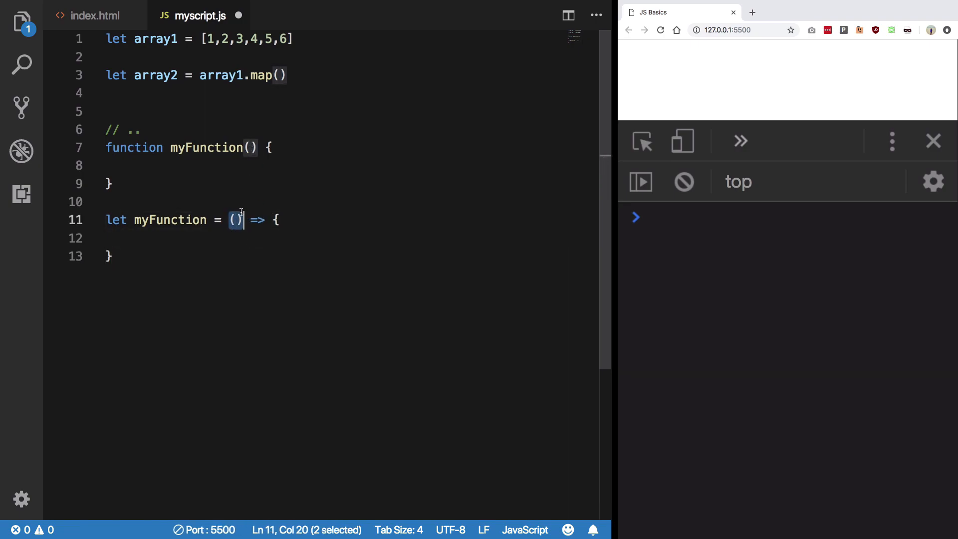
pyautogui.moveTo(248, 219)
pyautogui.mouseDown()
pyautogui.moveTo(271, 220)
pyautogui.moveTo(264, 221)
pyautogui.mouseUp()
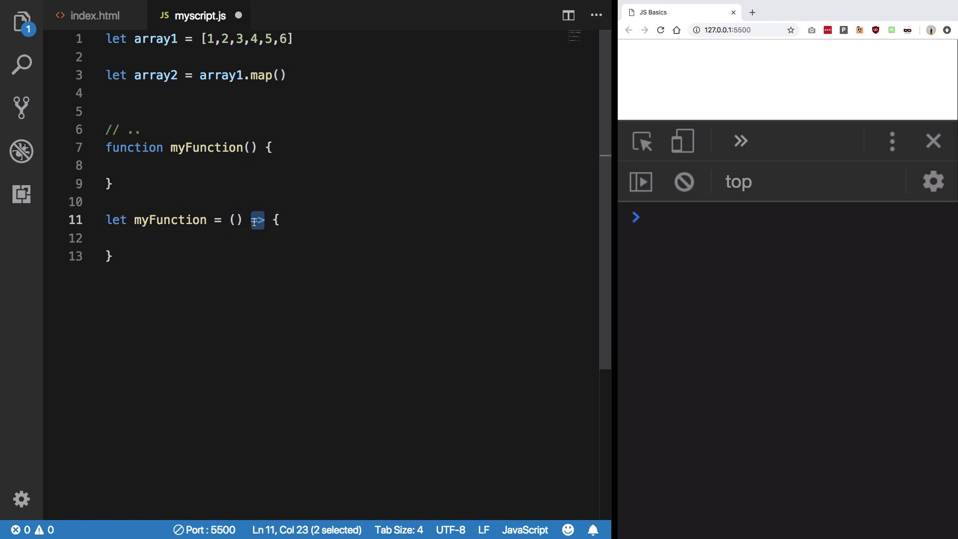
pyautogui.moveTo(258, 219)
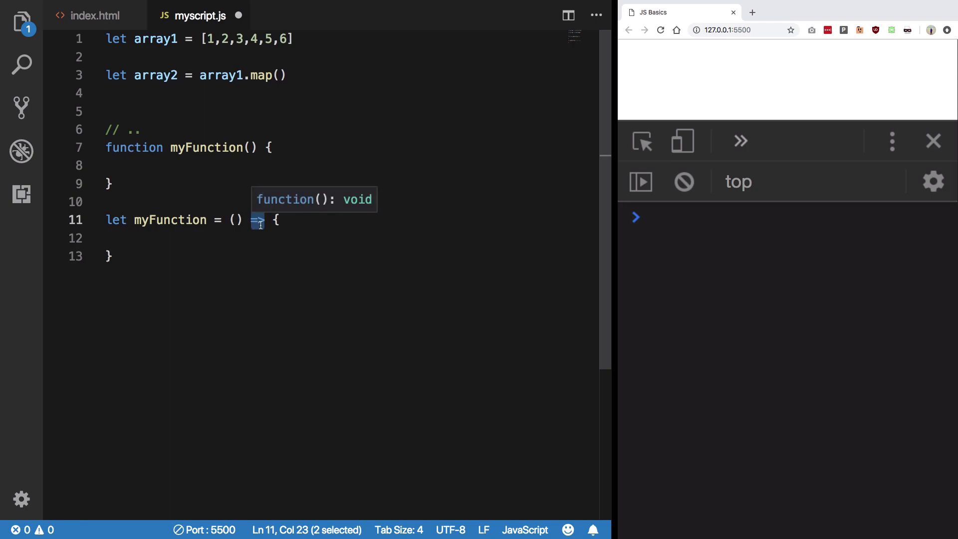
pyautogui.moveTo(271, 220); pyautogui.dragTo(289, 258)
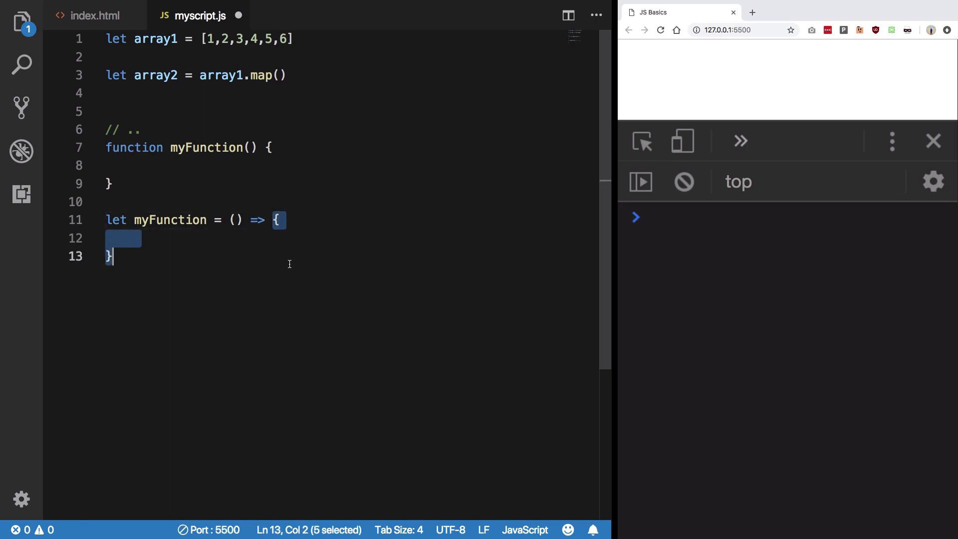
pyautogui.click(289, 264)
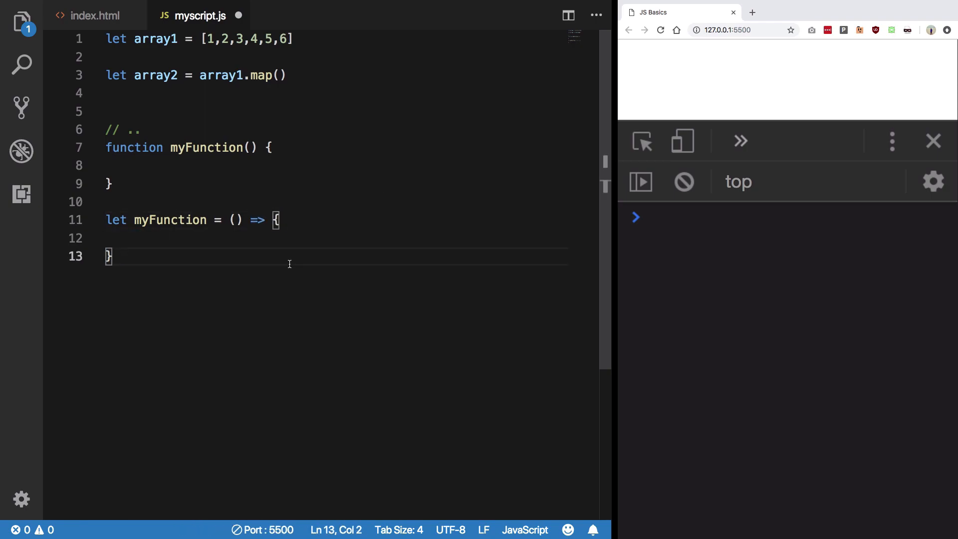
# Step: Compare both function forms by highlighting them, then select the comment and both example functions
pyautogui.moveTo(114, 255); pyautogui.dragTo(106, 220)
pyautogui.moveTo(114, 183); pyautogui.dragTo(99, 149)
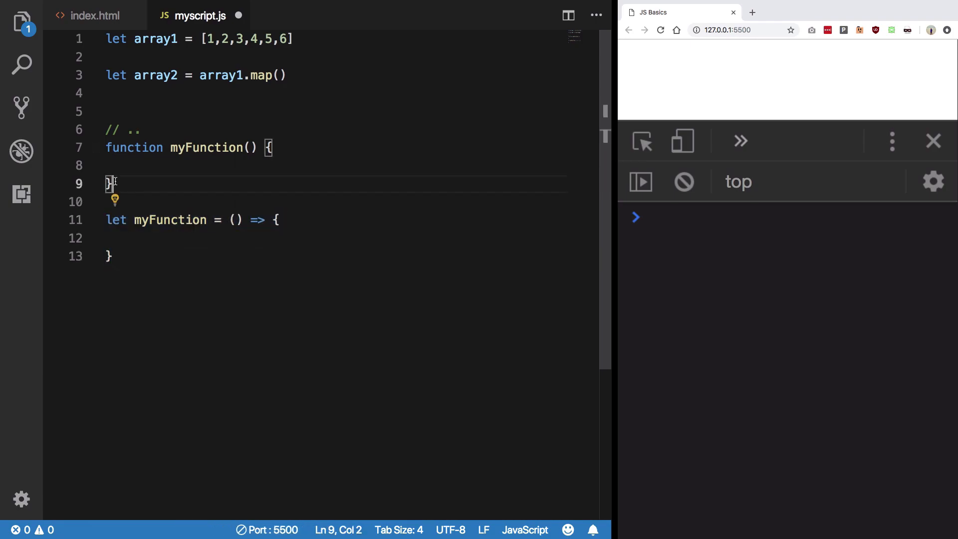
pyautogui.moveTo(113, 256); pyautogui.dragTo(106, 238)
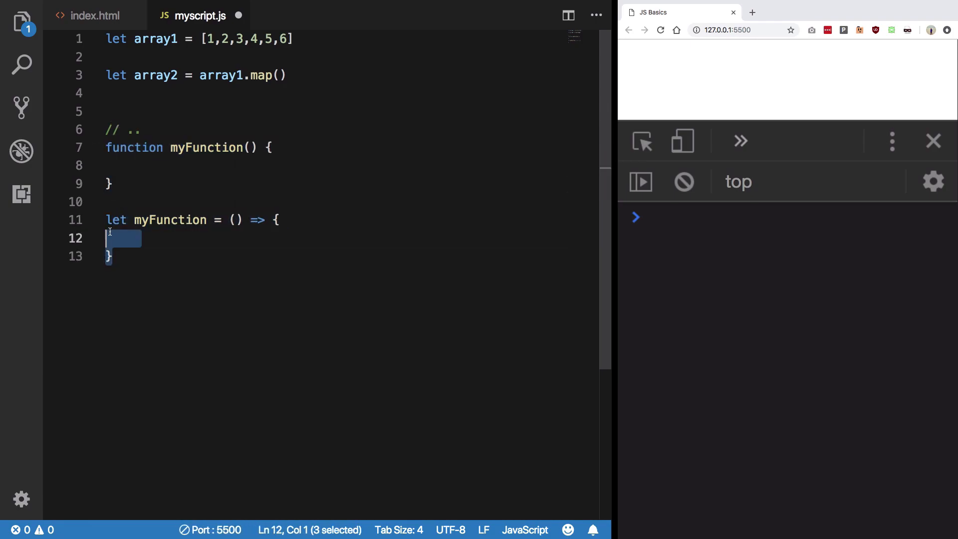
pyautogui.click(181, 278)
pyautogui.moveTo(164, 261); pyautogui.dragTo(96, 112)
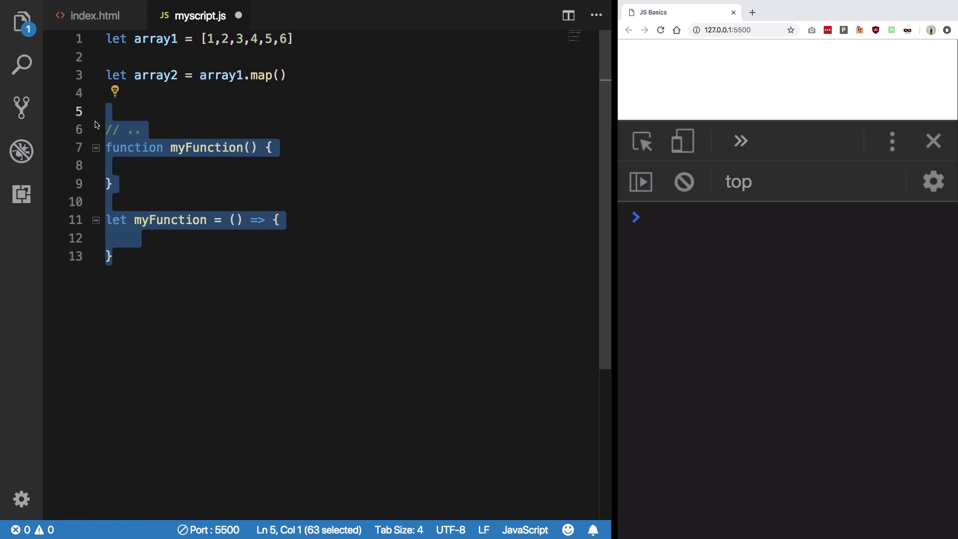
# Step: Replace the examples with map callback (element) => { return element * 2; } and add console.log(array2)
pyautogui.press('BackSpace')
pyautogui.press('BackSpace')
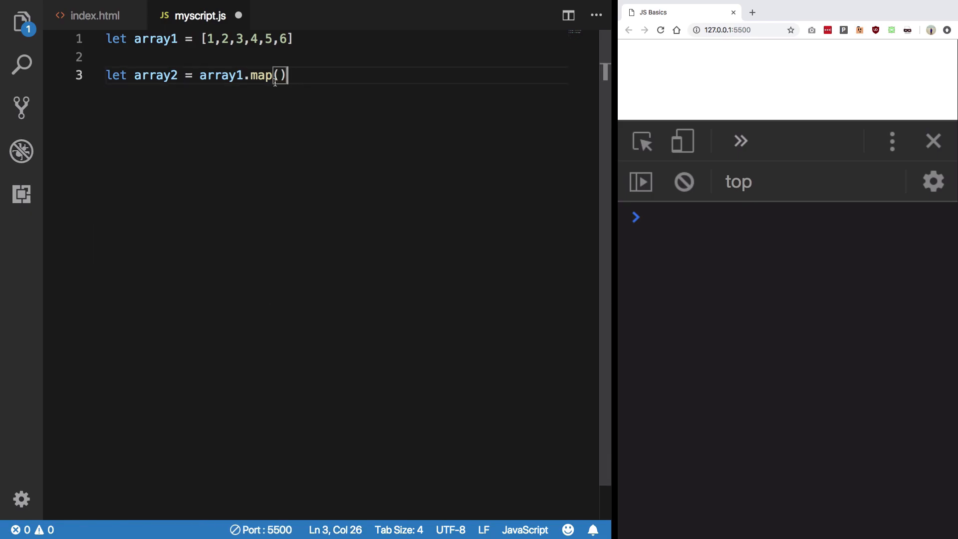
pyautogui.click(280, 75)
pyautogui.write('(elem')
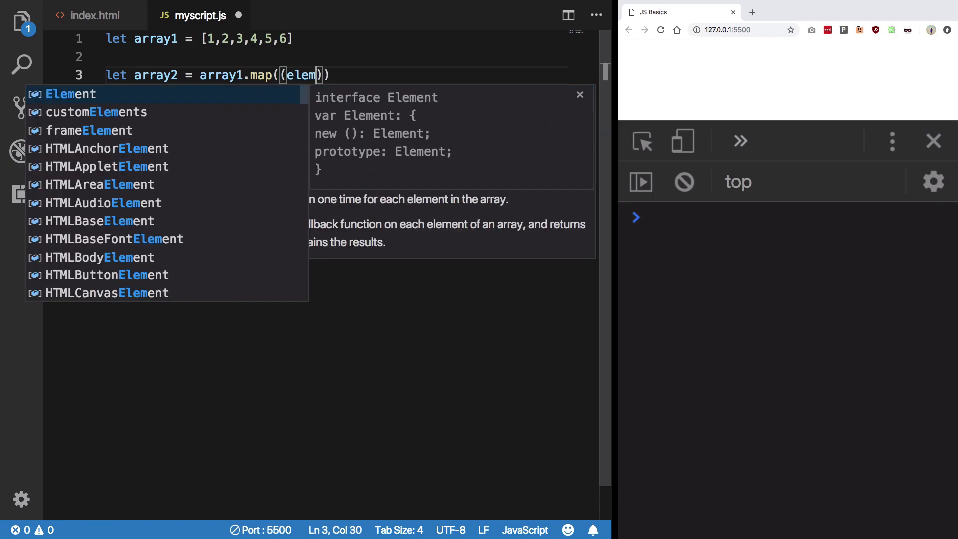
pyautogui.write('ent) => {')
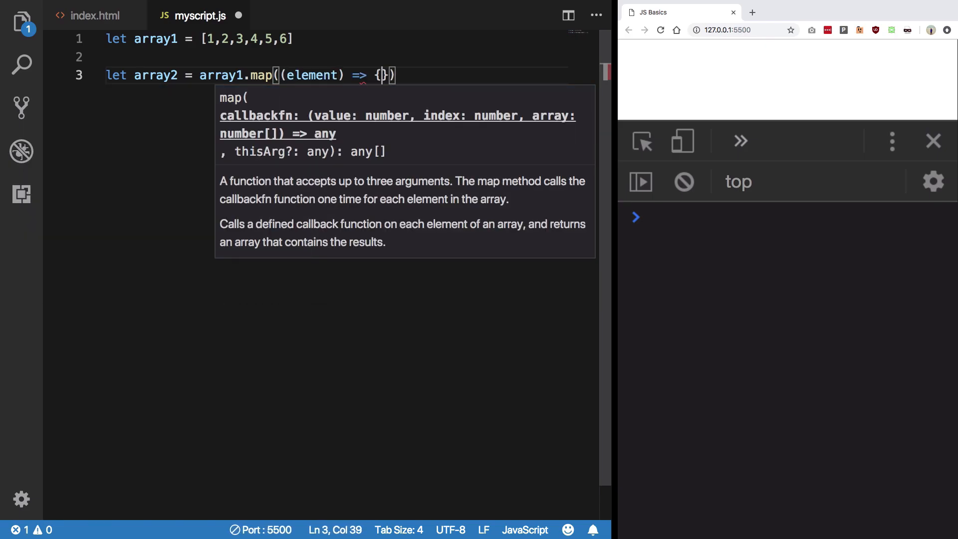
pyautogui.press('Return')
pyautogui.click(285, 75)
pyautogui.click(284, 93)
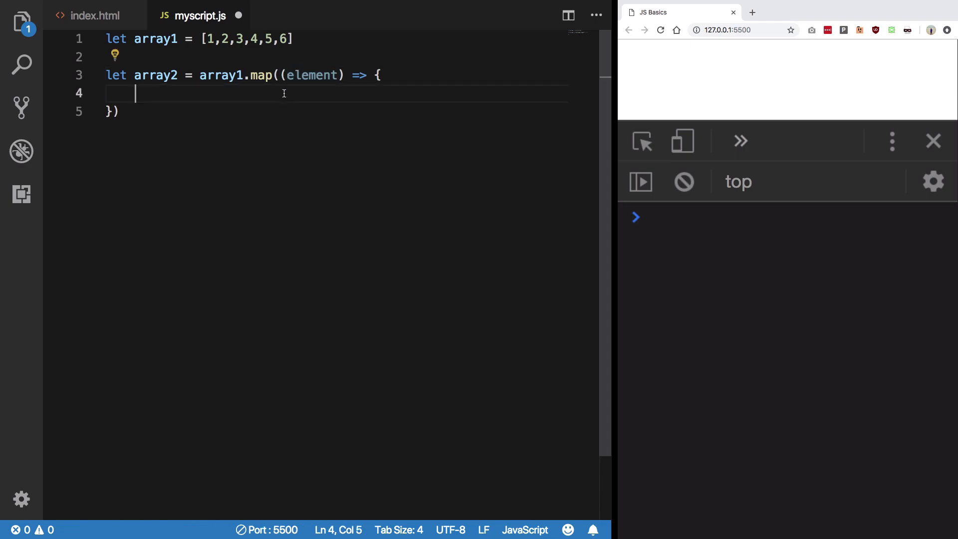
pyautogui.write('return el')
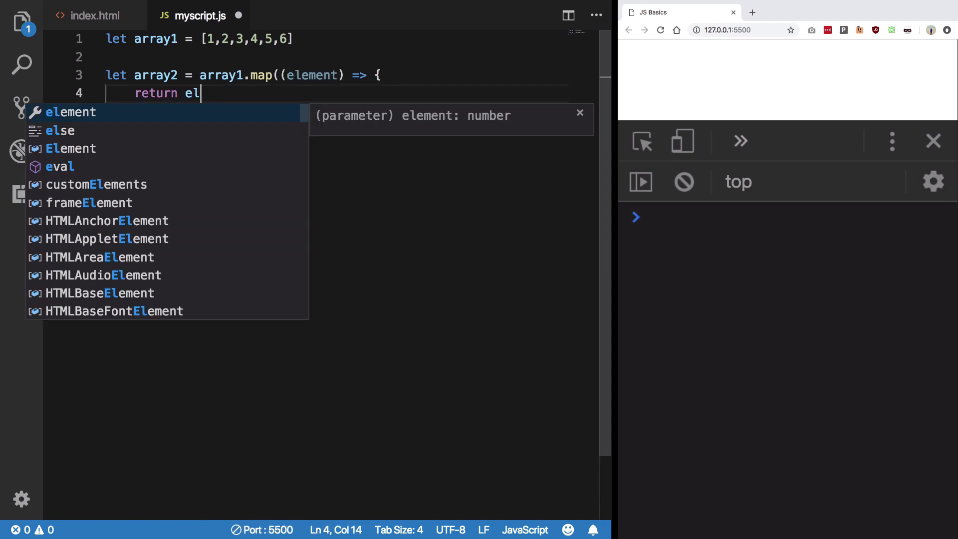
pyautogui.write('ement * 2;')
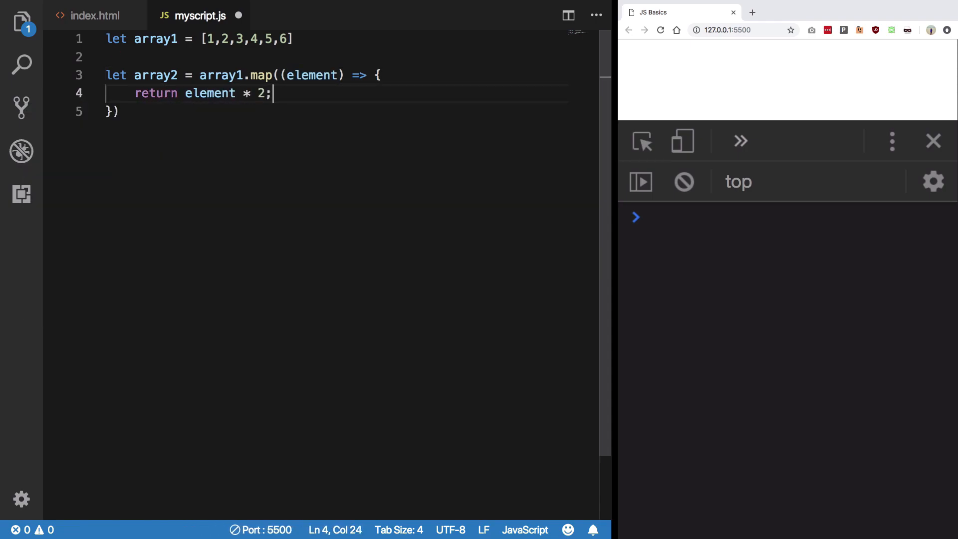
pyautogui.click(119, 111)
pyautogui.press('Return')
pyautogui.press('Return')
pyautogui.write('console.log(array2')
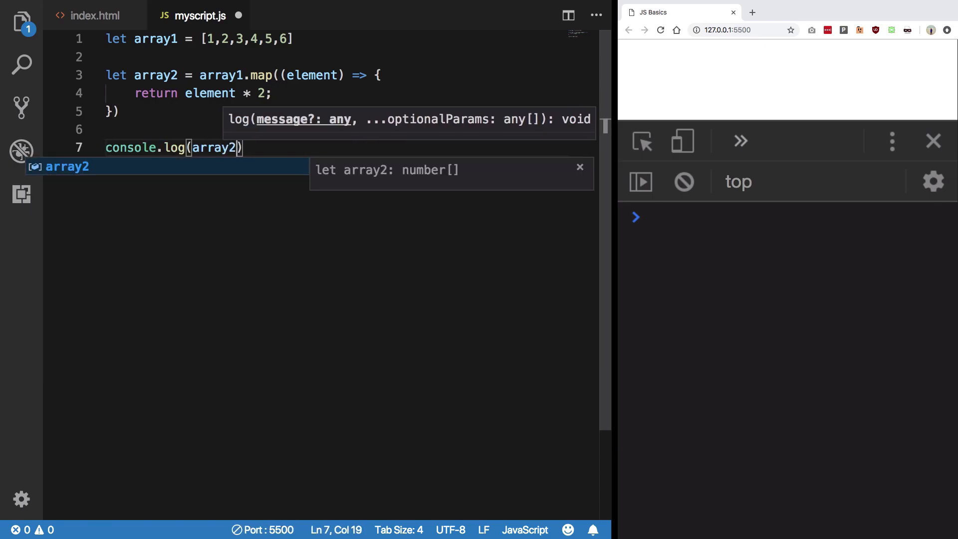
pyautogui.write(');')
# Step: Save the script, expand the logged [2, 4, 6, 8, 10, 12] array in the console and review array1
pyautogui.hotkey('ctrl', 's')
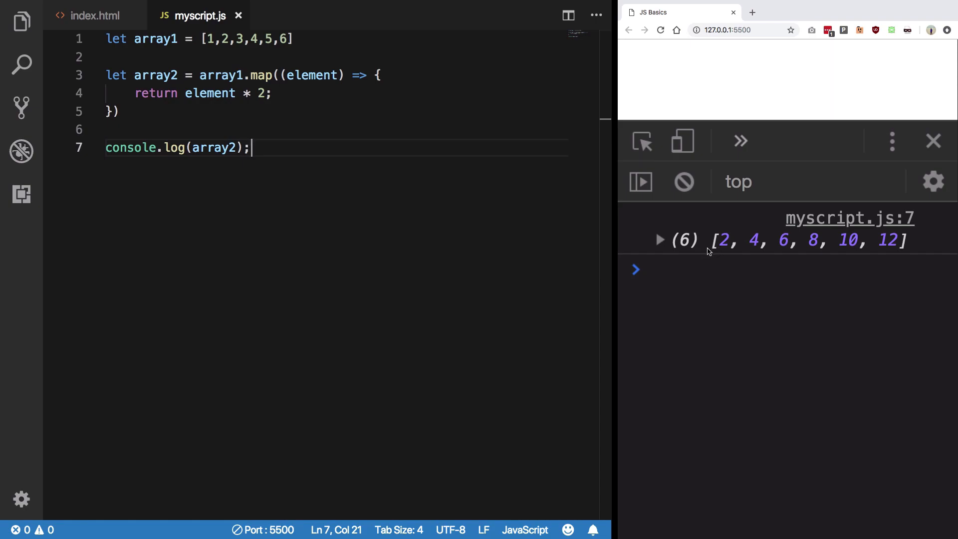
pyautogui.click(684, 240)
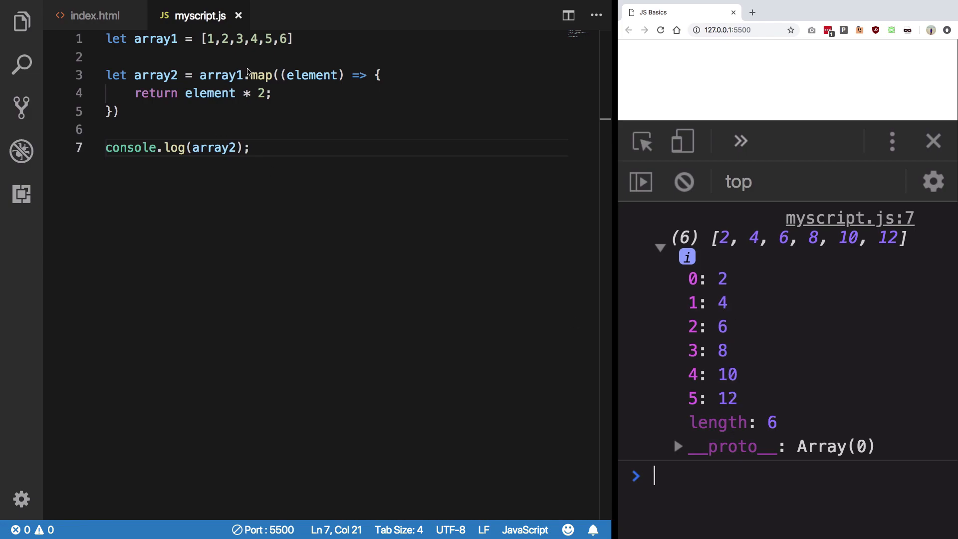
pyautogui.click(247, 73)
pyautogui.moveTo(207, 38); pyautogui.dragTo(282, 39)
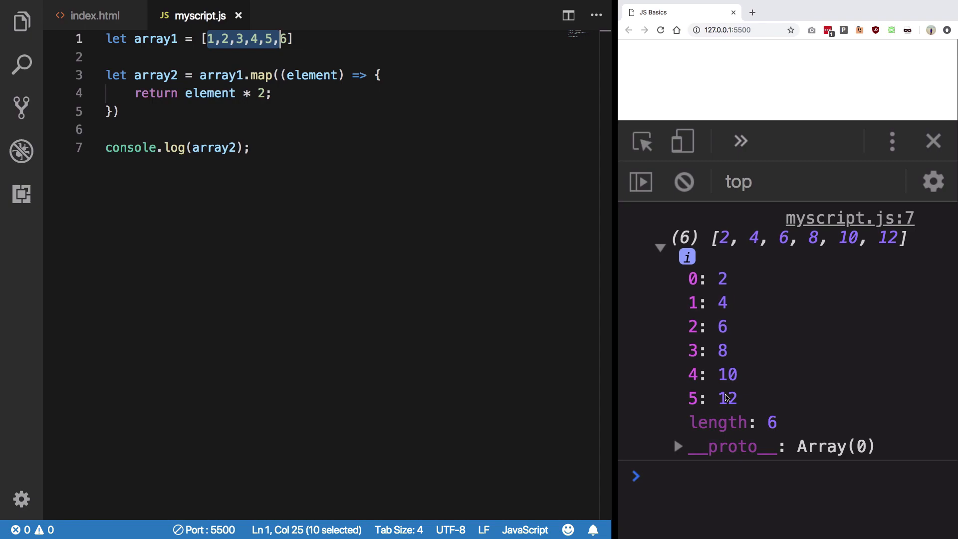
pyautogui.click(127, 111)
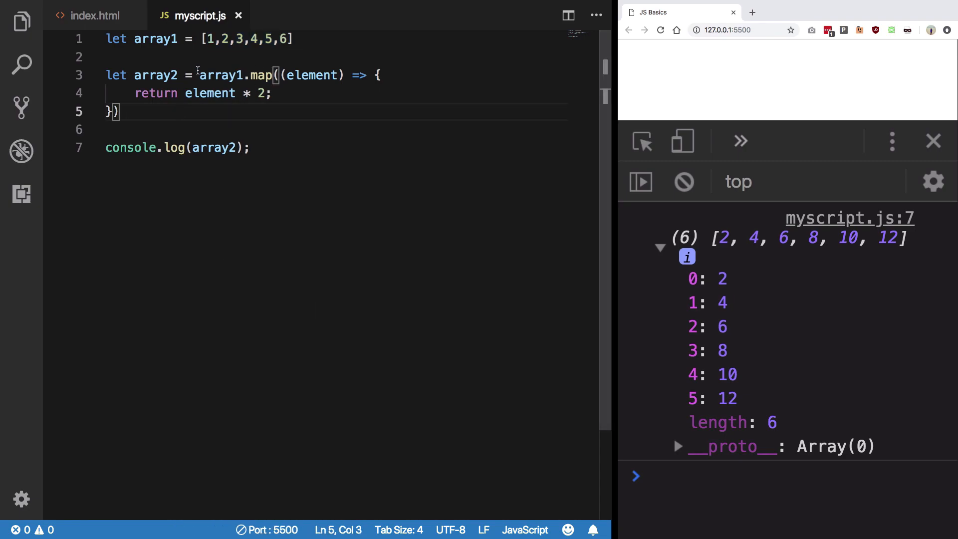
# Step: Review the map call and its callback, then change the return value from element * 2 to 0
pyautogui.moveTo(200, 74); pyautogui.dragTo(214, 109)
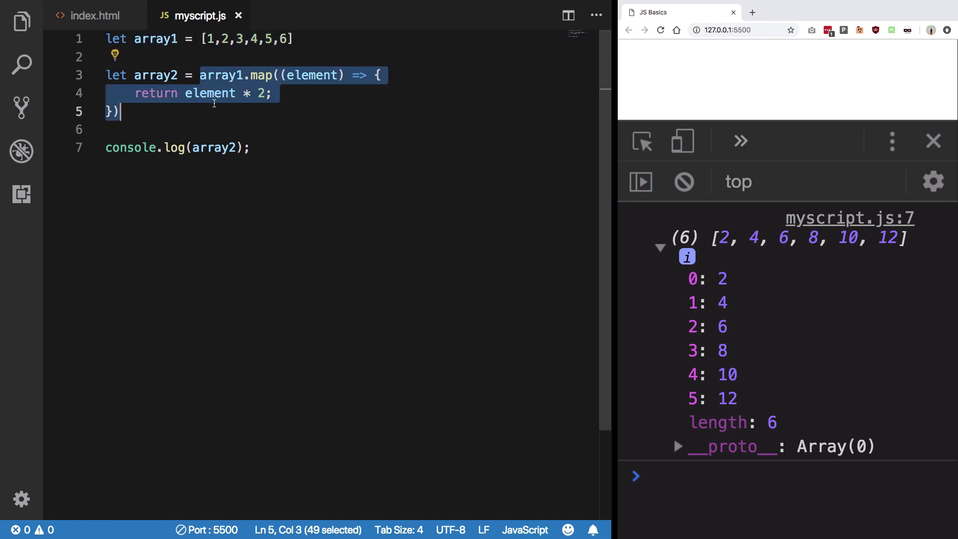
pyautogui.click(277, 75)
pyautogui.moveTo(277, 75); pyautogui.dragTo(304, 118)
pyautogui.click(305, 117)
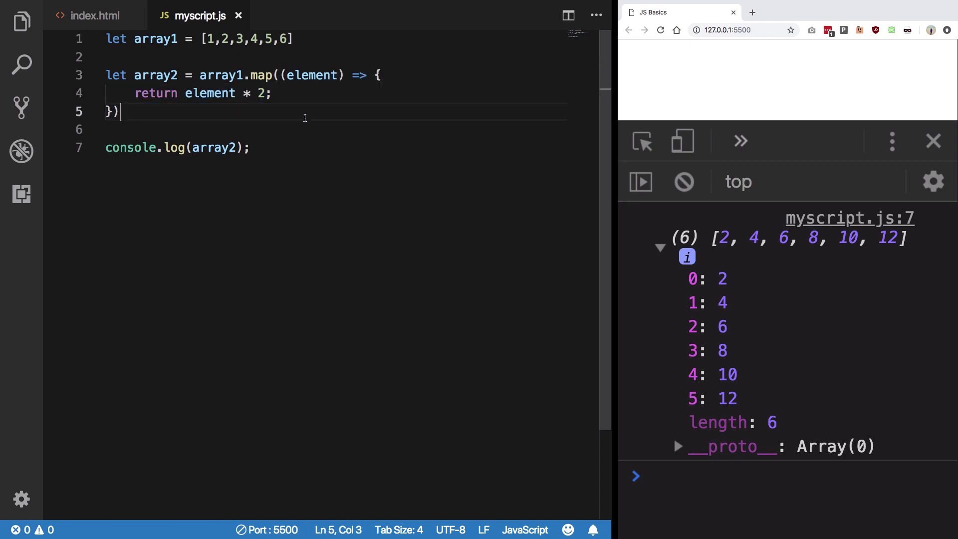
pyautogui.doubleClick(287, 75)
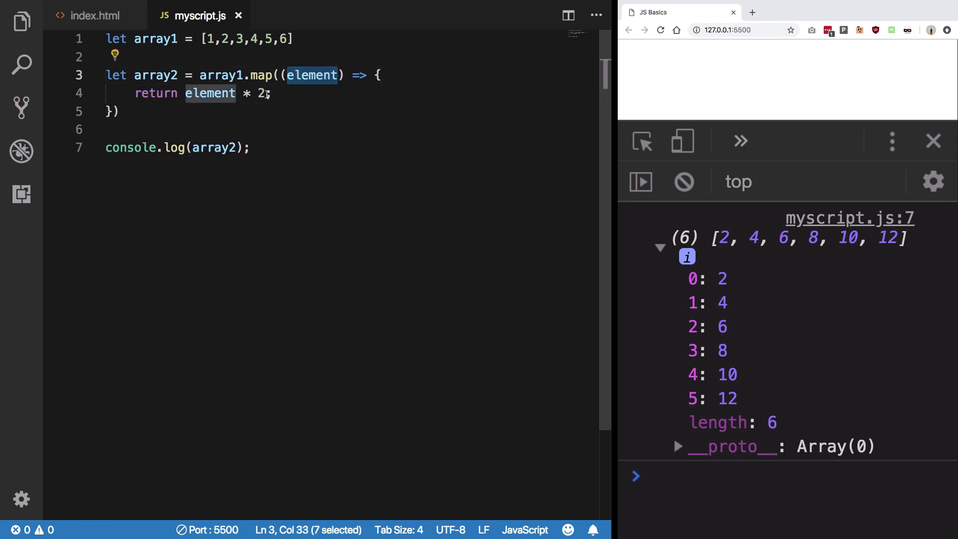
pyautogui.moveTo(271, 93); pyautogui.dragTo(185, 93)
pyautogui.write('0;')
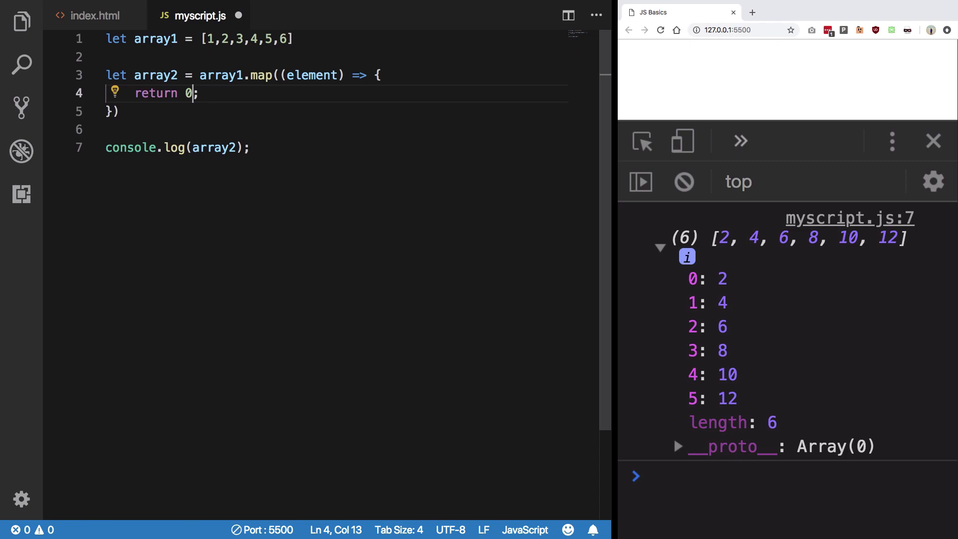
# Step: Save myscript.js so the console logs [0, 0, 0, 0, 0, 0] and highlight the returned 0
pyautogui.hotkey('ctrl', 's')
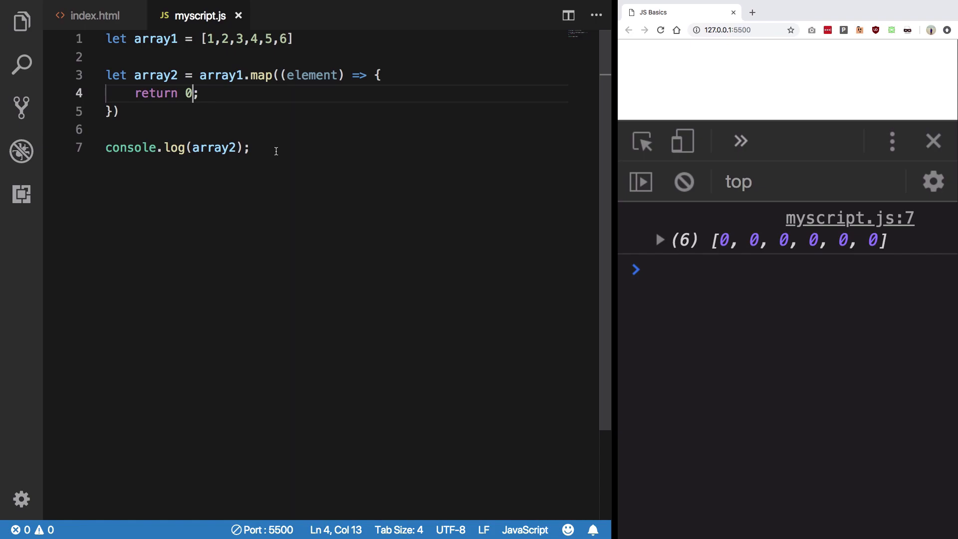
pyautogui.moveTo(194, 93); pyautogui.dragTo(147, 96)
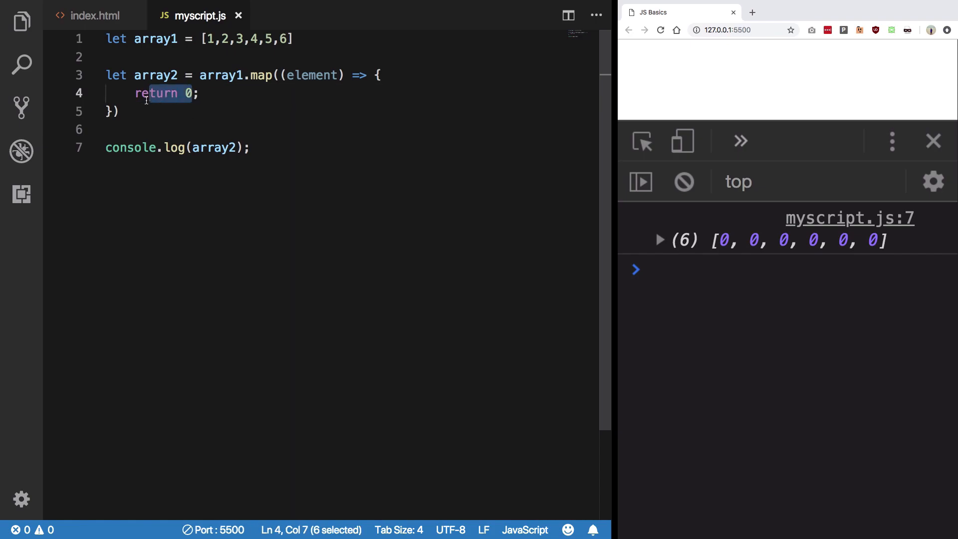